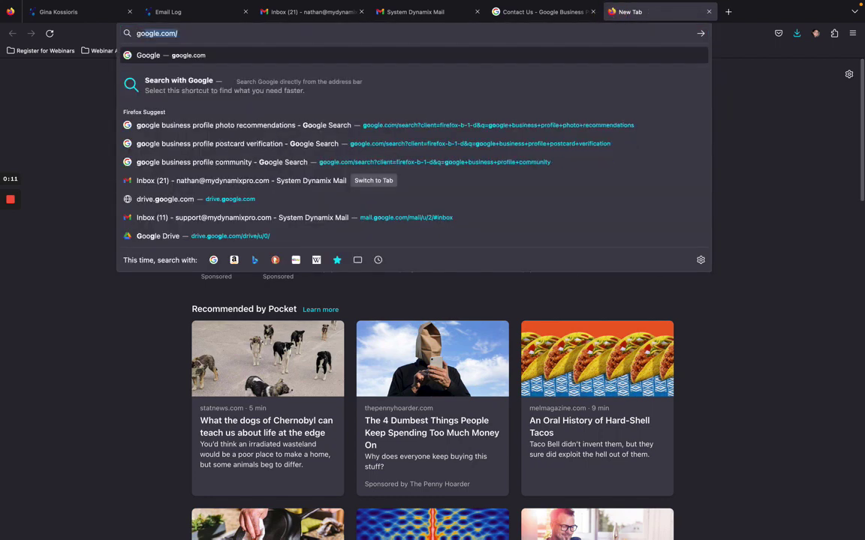
Step: Load google.com in the new Firefox tab
{"action": "key", "text": "Return"}
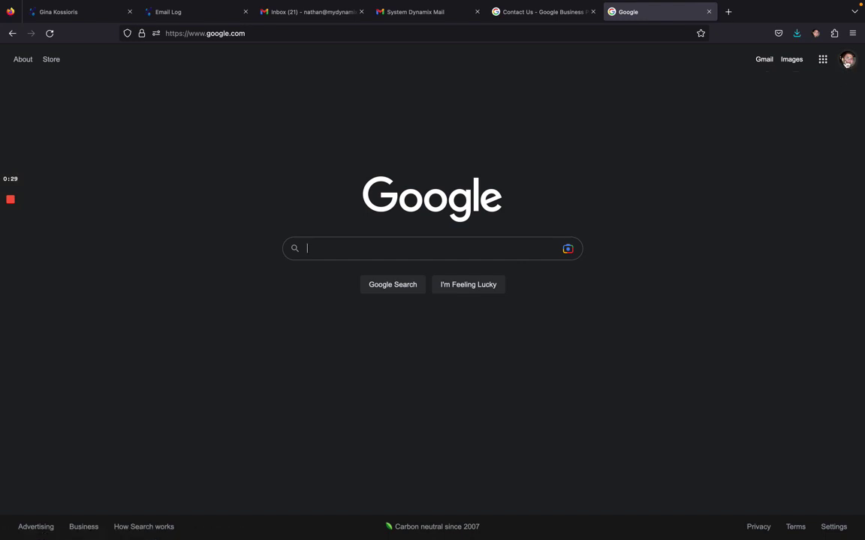
Step: Copy the Contact Us help page's web address and load it in the Google tab
{"action": "left_click", "coordinate": [570, 20]}
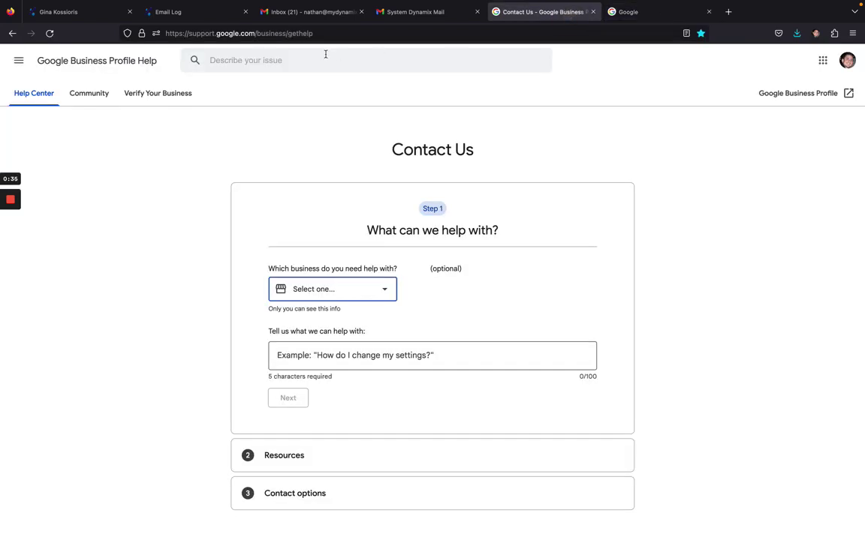
{"action": "left_click", "coordinate": [313, 33]}
{"action": "key", "text": "ctrl+c"}
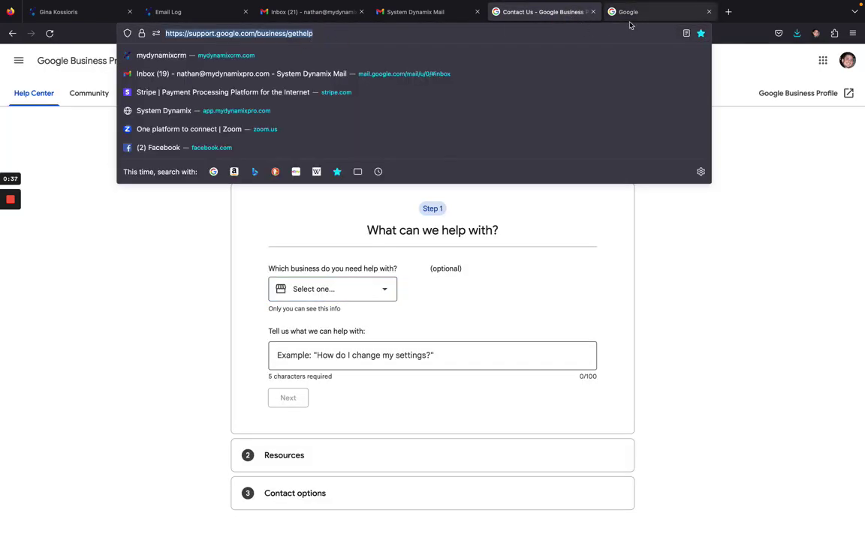
{"action": "left_click", "coordinate": [631, 18]}
{"action": "left_click", "coordinate": [491, 28]}
{"action": "key", "text": "ctrl+v"}
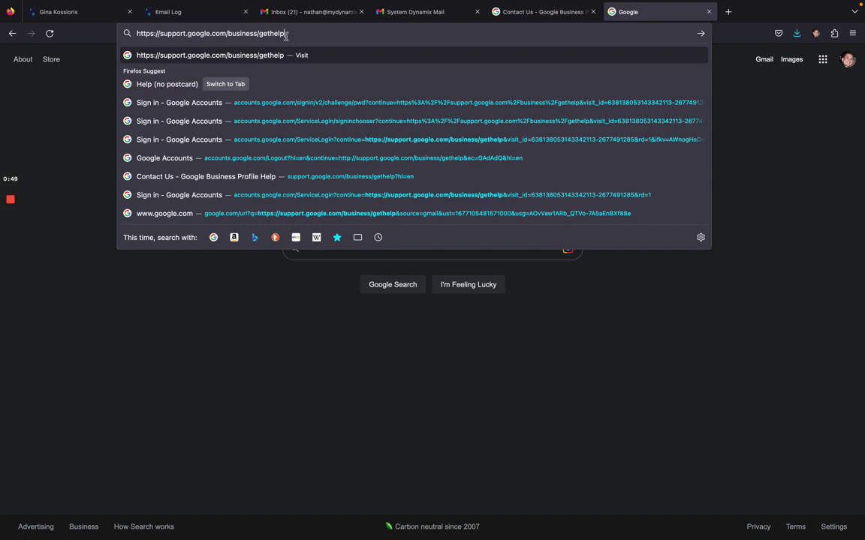
{"action": "key", "text": "Return"}
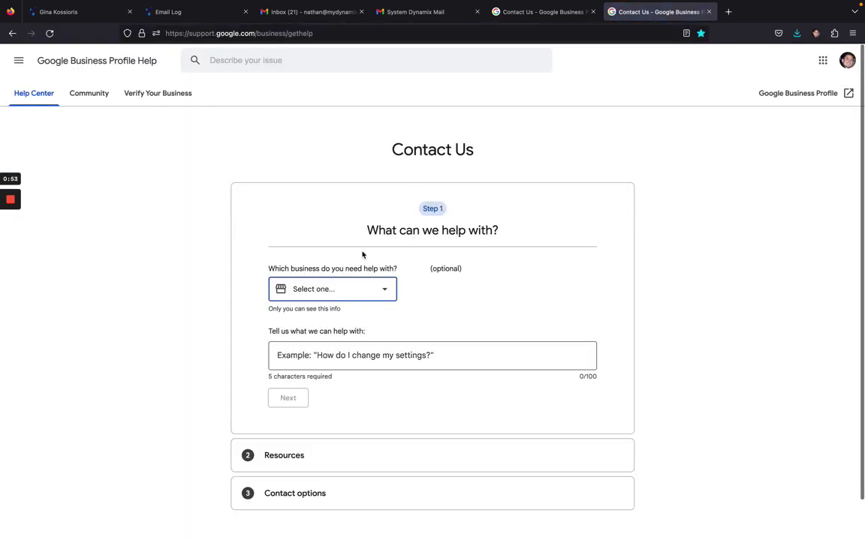
Step: Choose the verified consulting business and describe the issue as 'Postcard never received and its been over 14 days'
{"action": "left_click", "coordinate": [385, 289]}
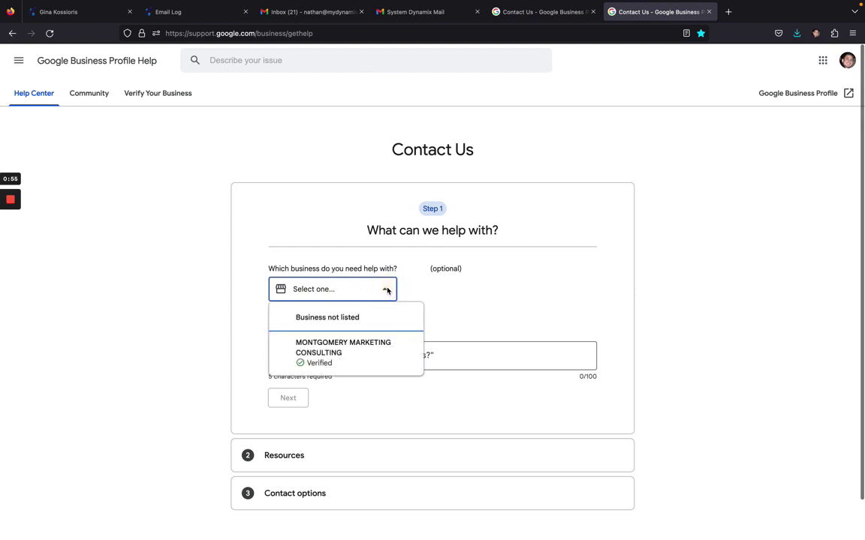
{"action": "left_click", "coordinate": [324, 356]}
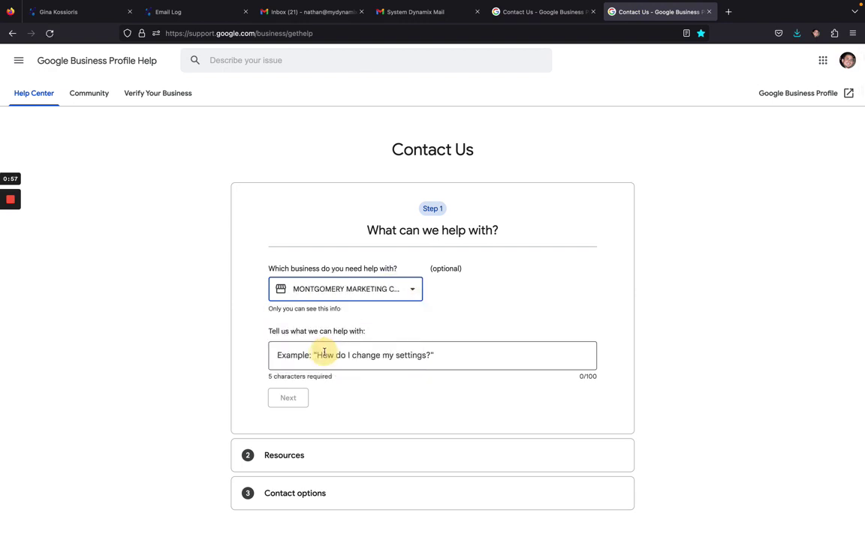
{"action": "left_click", "coordinate": [395, 355]}
{"action": "type", "text": "Post"}
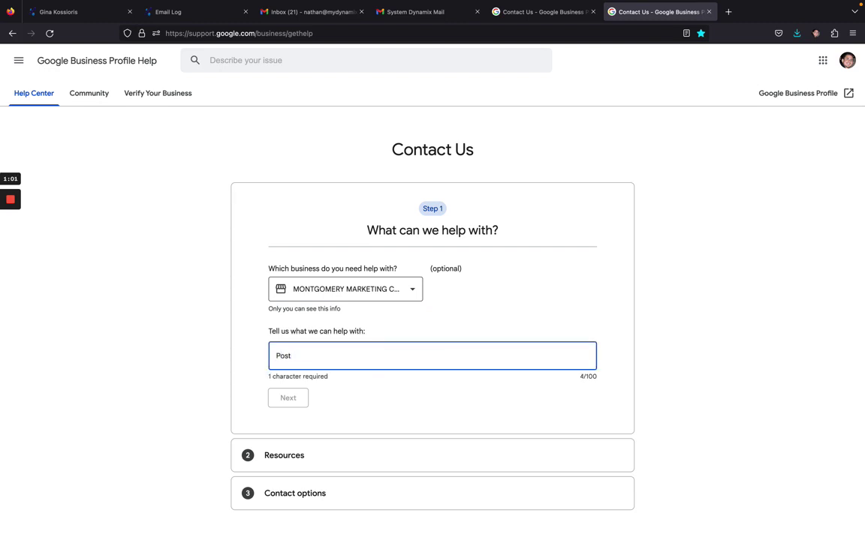
{"action": "type", "text": "card "}
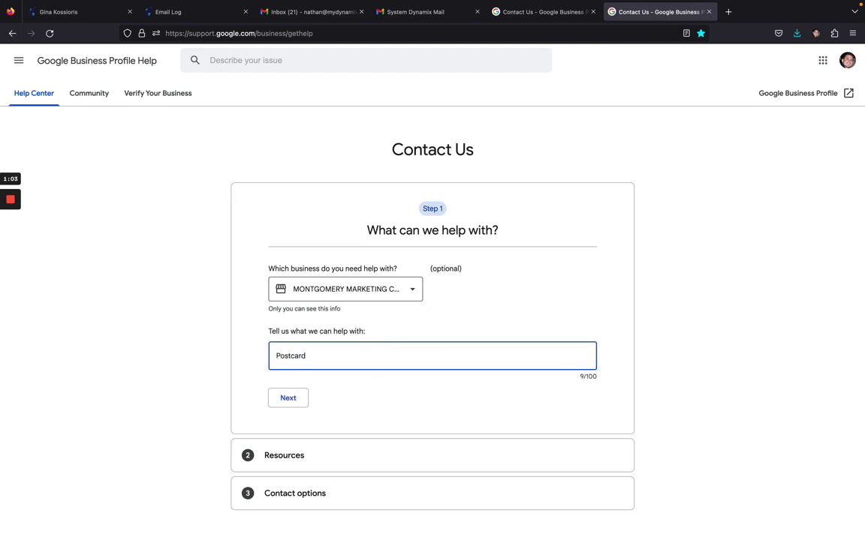
{"action": "type", "text": "never received and its been o"}
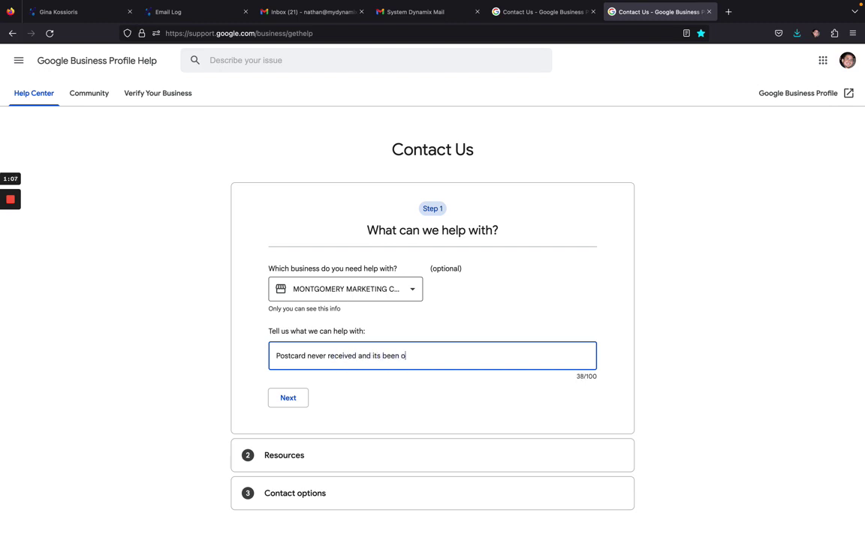
{"action": "type", "text": "ver 14 days"}
Step: Classify the issue as Other and advance past suggested resources to the contact options
{"action": "left_click", "coordinate": [289, 400]}
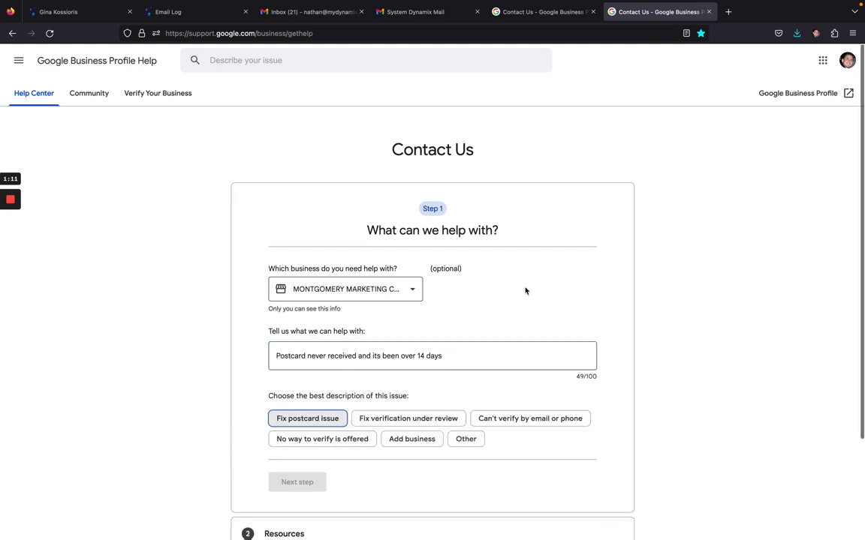
{"action": "scroll", "coordinate": [525, 290], "scroll_direction": "down", "scroll_amount": 3}
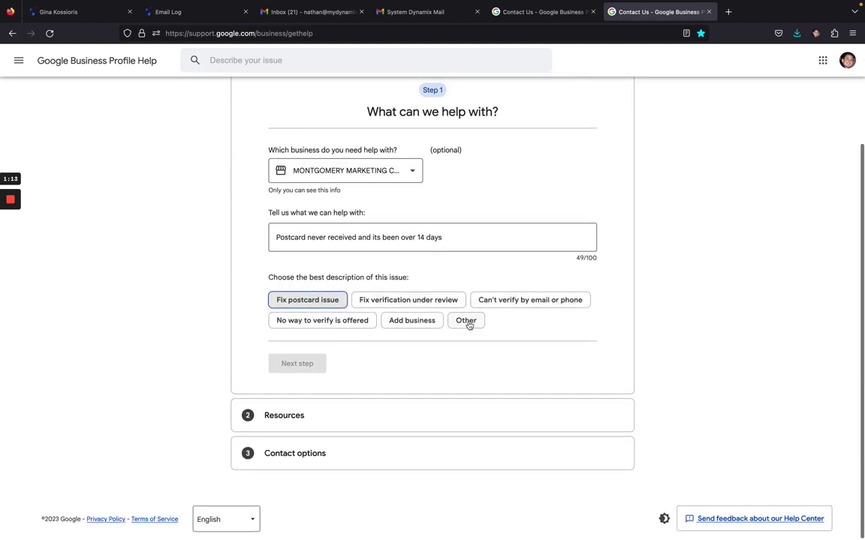
{"action": "left_click", "coordinate": [468, 324]}
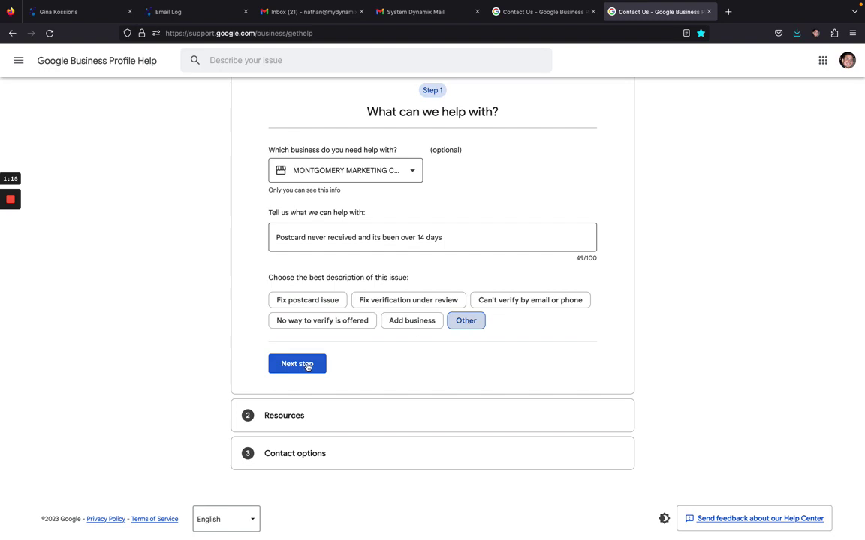
{"action": "left_click", "coordinate": [307, 367]}
{"action": "scroll", "coordinate": [517, 316], "scroll_direction": "down", "scroll_amount": 3}
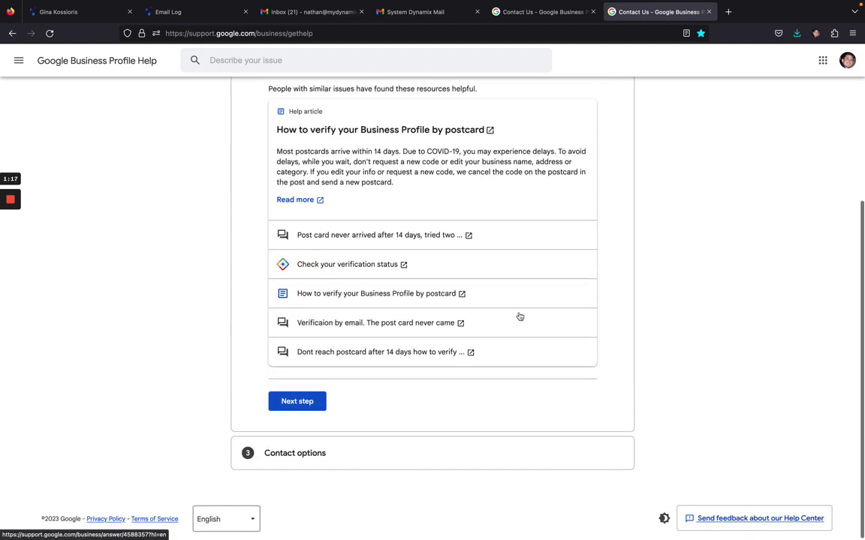
{"action": "left_click", "coordinate": [297, 402]}
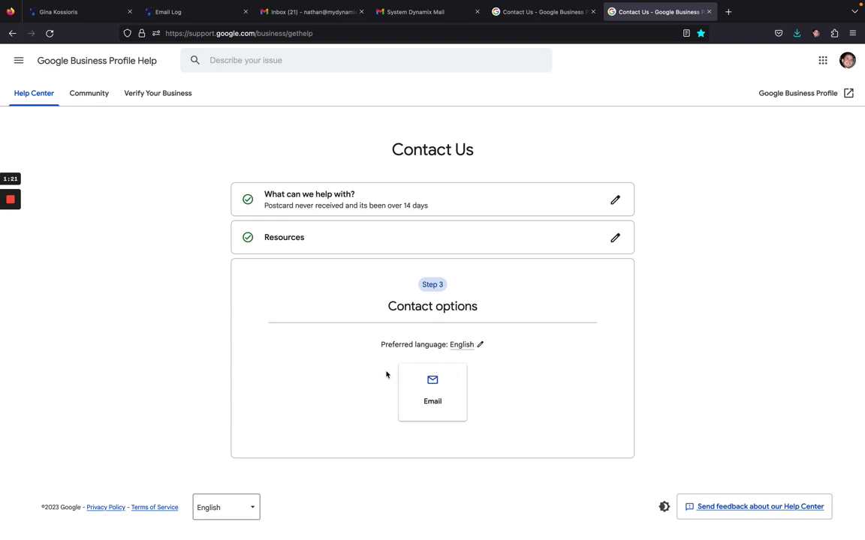
Step: Choose Email contact and set the issue type to 'My business profile is pending review'
{"action": "left_click", "coordinate": [436, 386]}
{"action": "scroll", "coordinate": [517, 369], "scroll_direction": "down", "scroll_amount": 5}
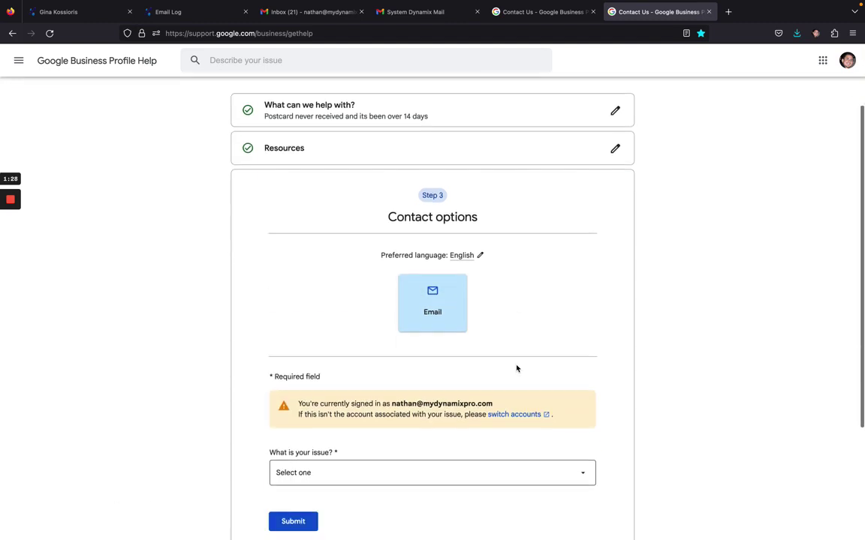
{"action": "left_click", "coordinate": [325, 315]}
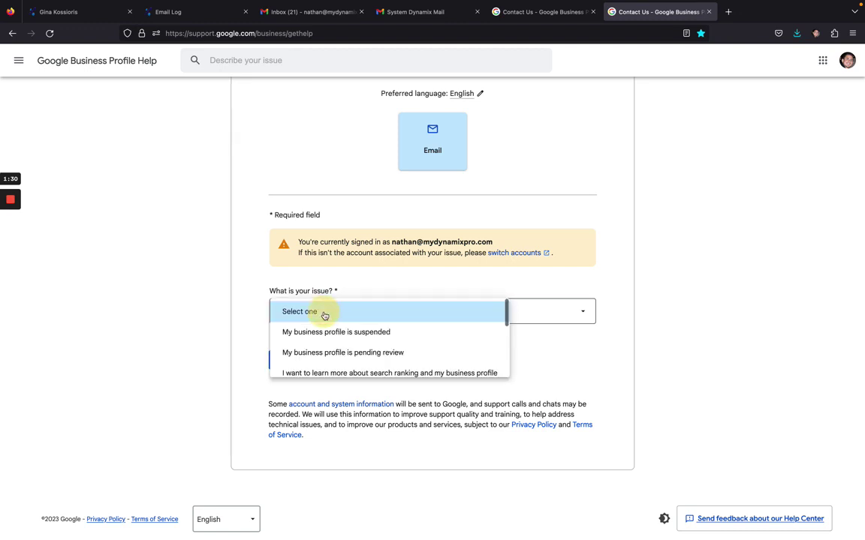
{"action": "left_click", "coordinate": [394, 354]}
{"action": "scroll", "coordinate": [555, 344], "scroll_direction": "down", "scroll_amount": 2}
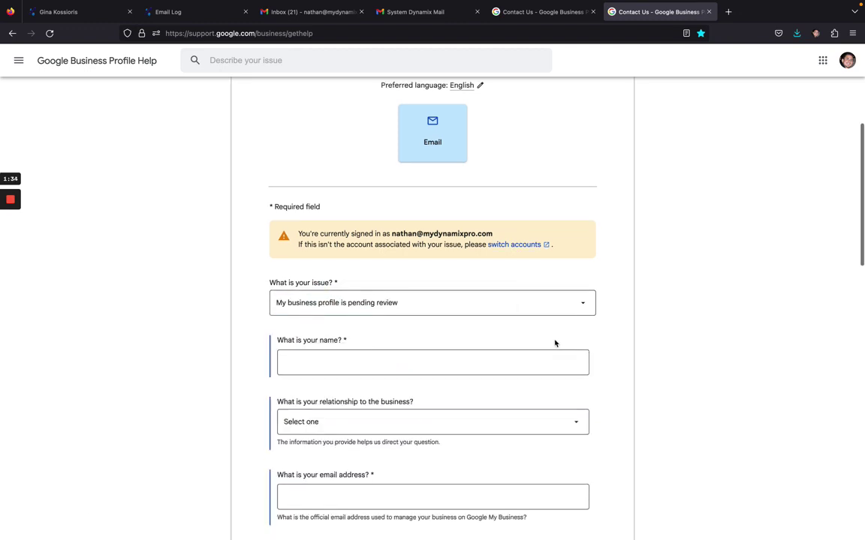
Step: Enter the contact's full name and mark the relationship to the business as owner
{"action": "left_click", "coordinate": [466, 303]}
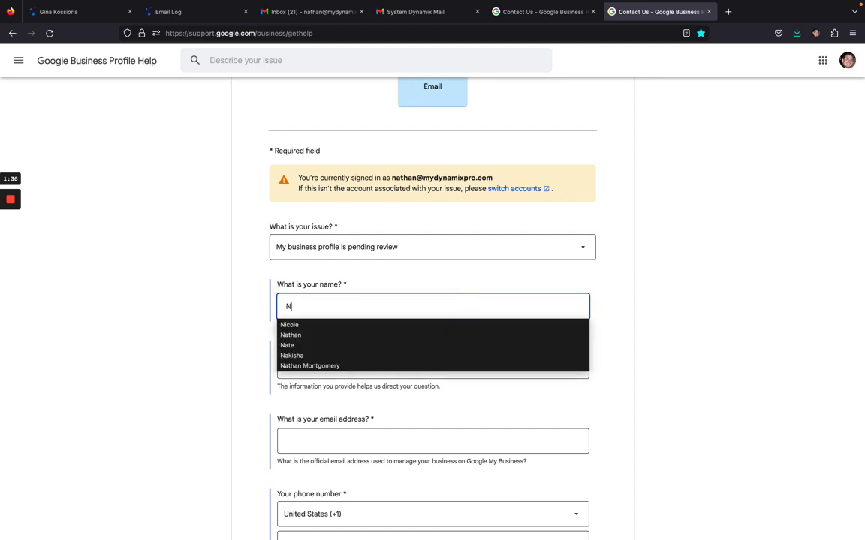
{"action": "key", "text": "Tab"}
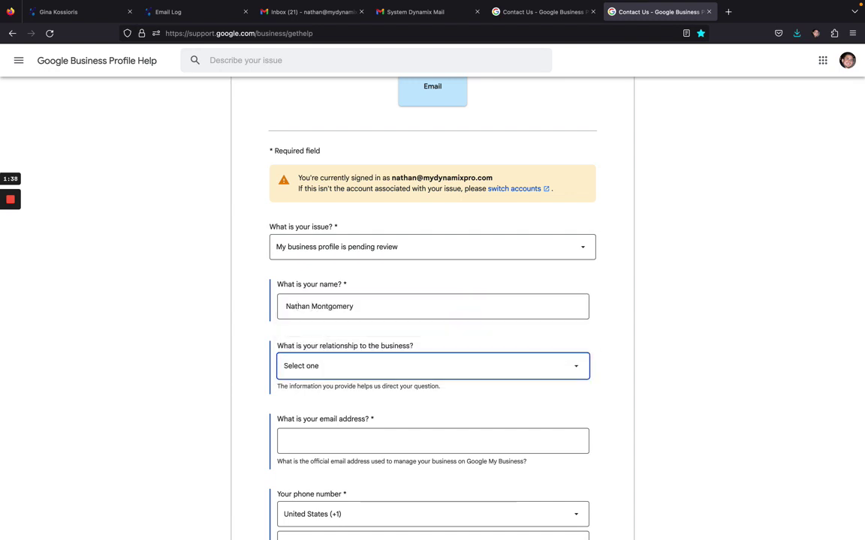
{"action": "left_click", "coordinate": [469, 376]}
{"action": "left_click", "coordinate": [413, 387]}
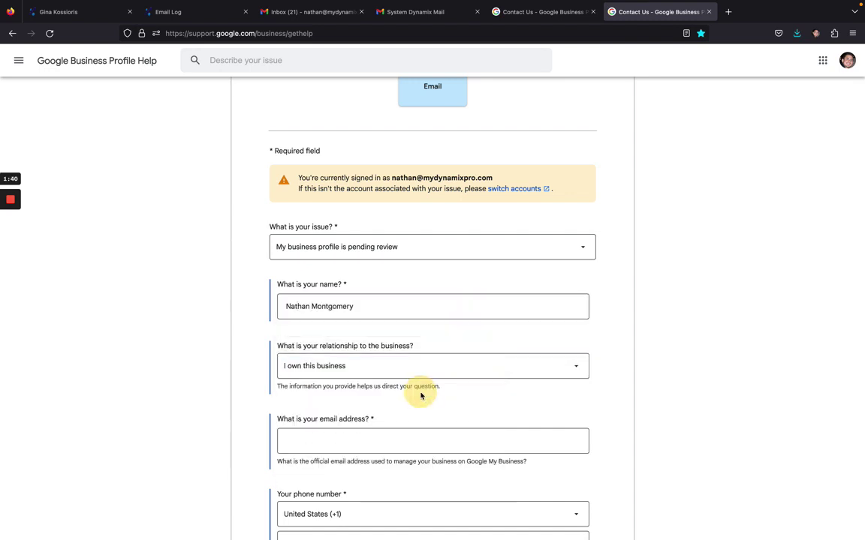
{"action": "scroll", "coordinate": [517, 333], "scroll_direction": "down", "scroll_amount": 3}
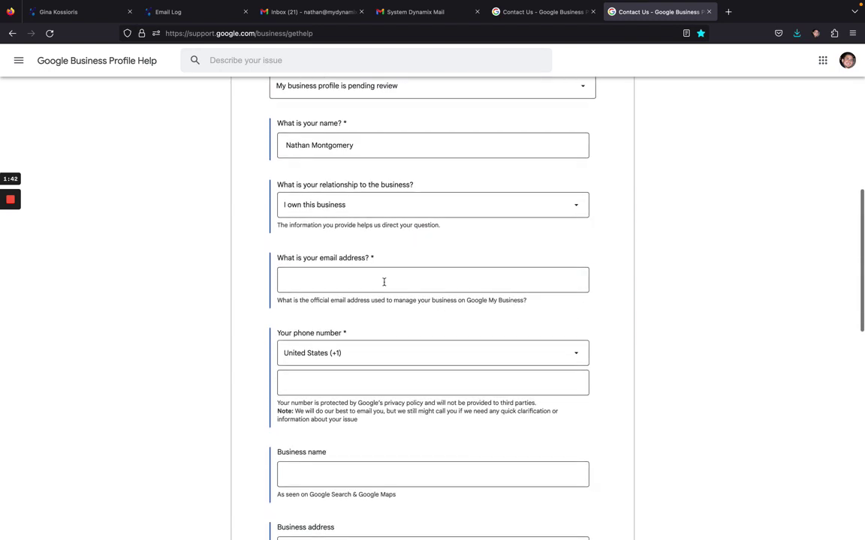
Step: Fill in the contact's email address and phone number
{"action": "left_click", "coordinate": [383, 282]}
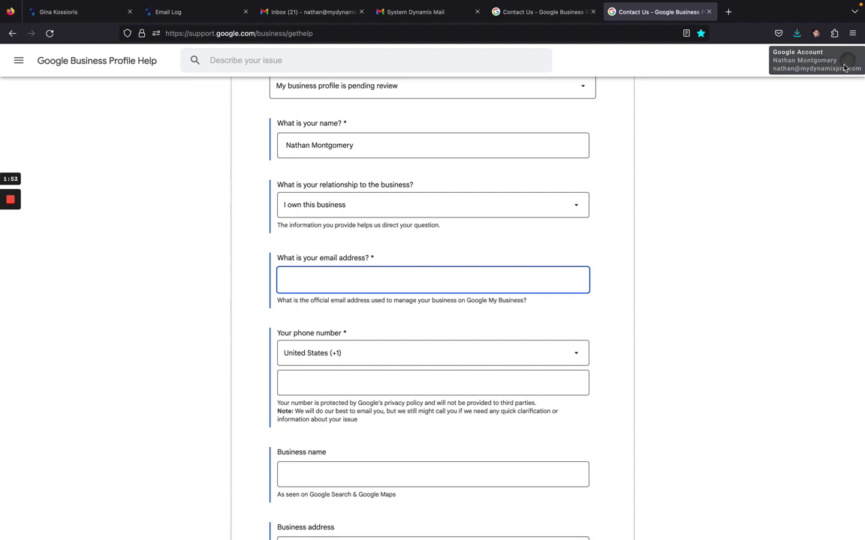
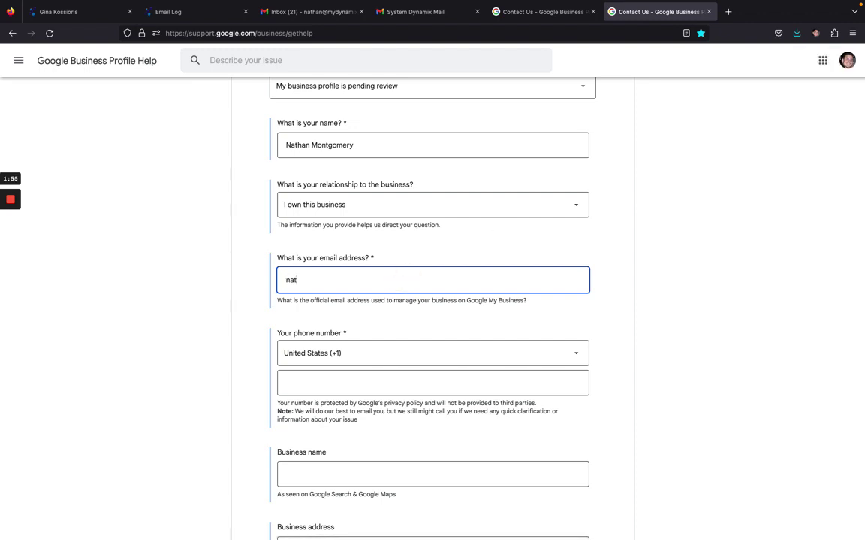
{"action": "key", "text": "Tab"}
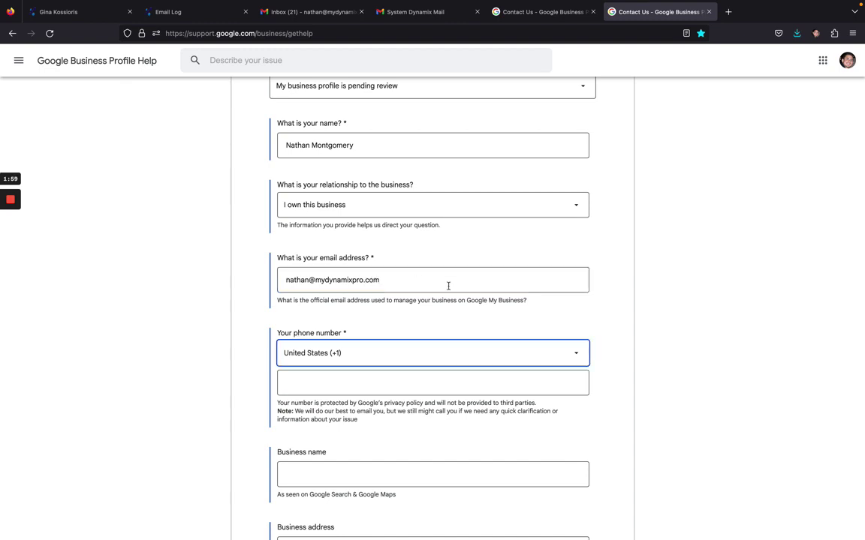
{"action": "left_click", "coordinate": [392, 388]}
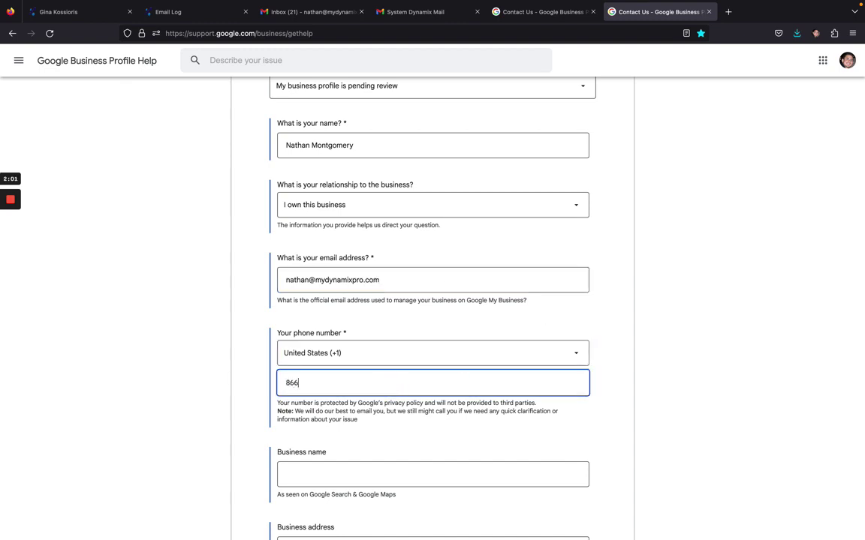
{"action": "type", "text": "866="}
{"action": "key", "text": "BackSpace"}
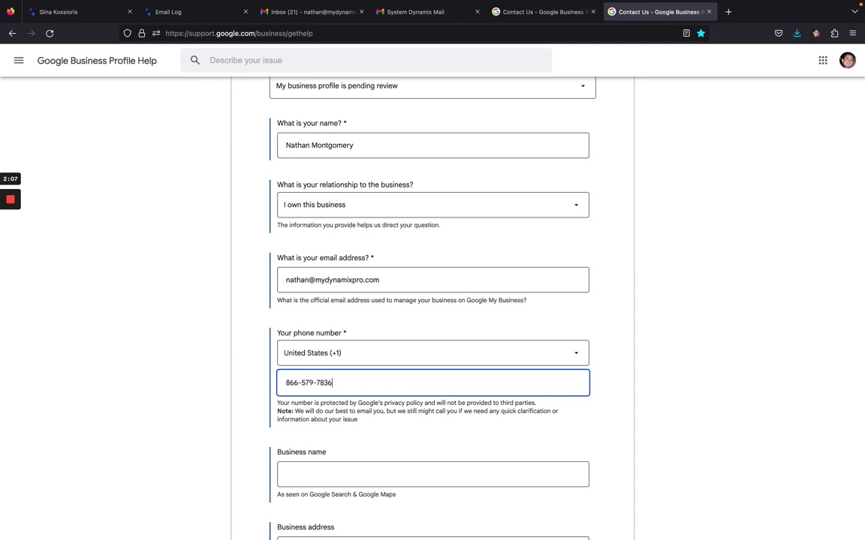
{"action": "scroll", "coordinate": [557, 339], "scroll_direction": "down", "scroll_amount": 4}
{"action": "left_click", "coordinate": [386, 297]}
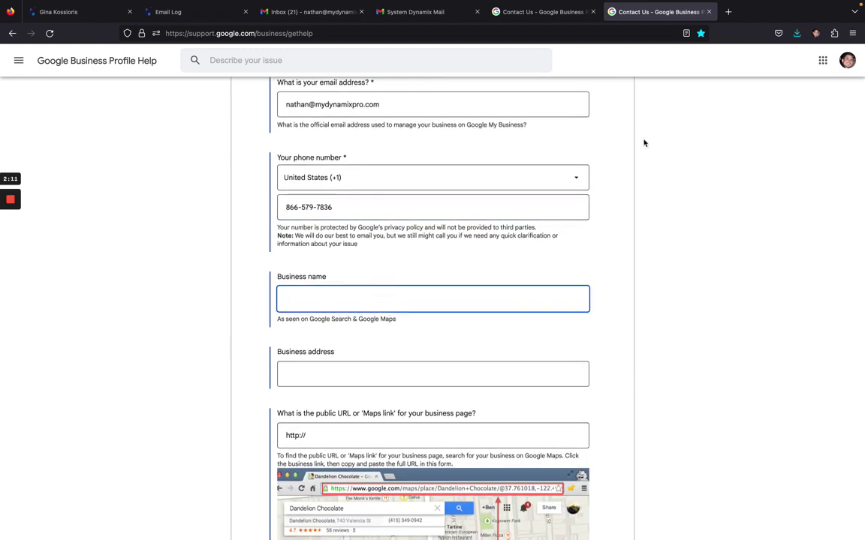
{"action": "left_click", "coordinate": [728, 12]}
Step: Search Google for 'my business' in a new tab
{"action": "type", "text": "google.com/"}
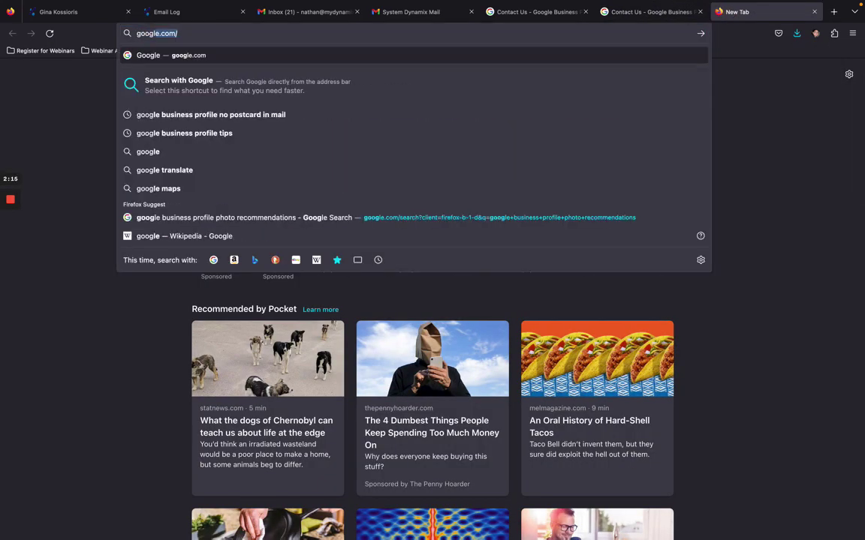
{"action": "key", "text": "Return"}
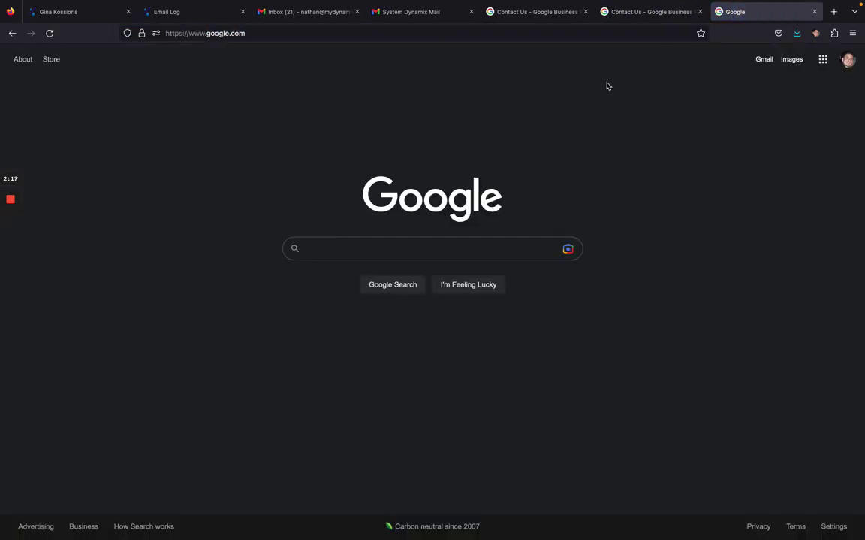
{"action": "left_click", "coordinate": [461, 253]}
{"action": "type", "text": "my"}
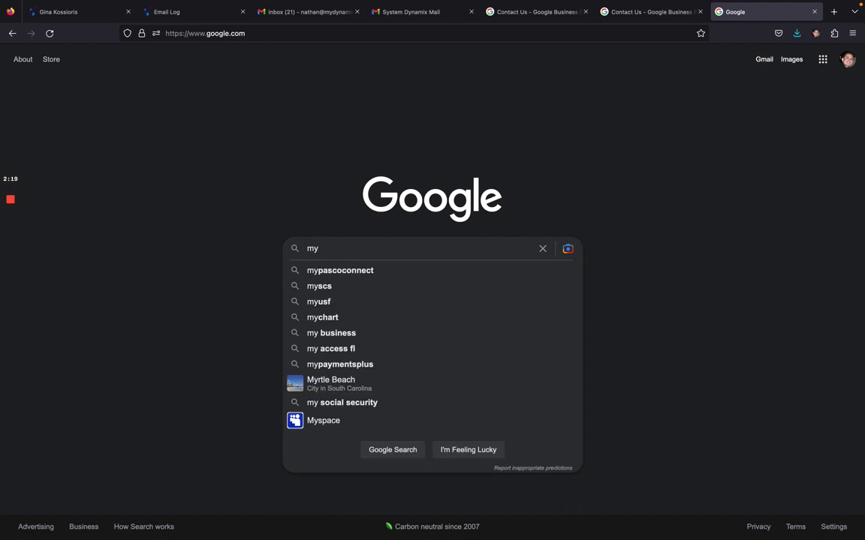
{"action": "type", "text": " business"}
{"action": "key", "text": "Return"}
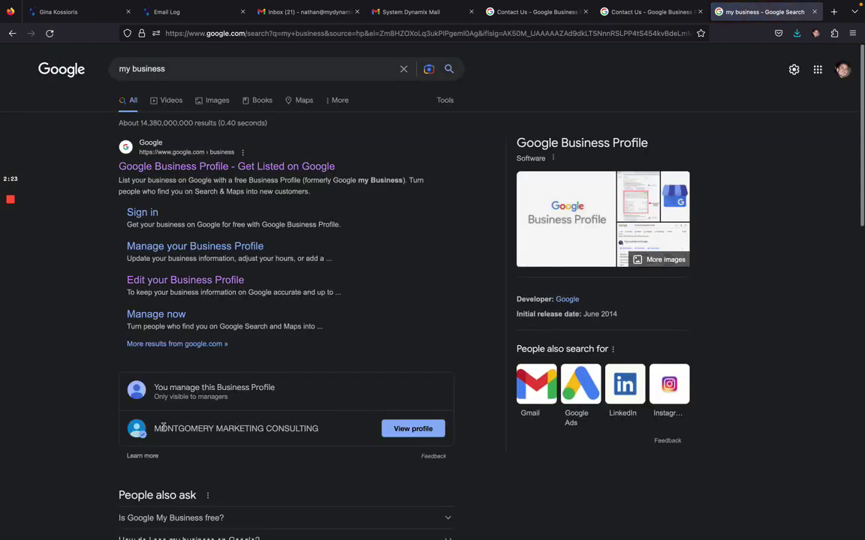
Step: Open the MONTGOMERY MARKETING CONSULTING profile and copy its business name
{"action": "left_click_drag", "start_coordinate": [154, 429], "coordinate": [334, 429]}
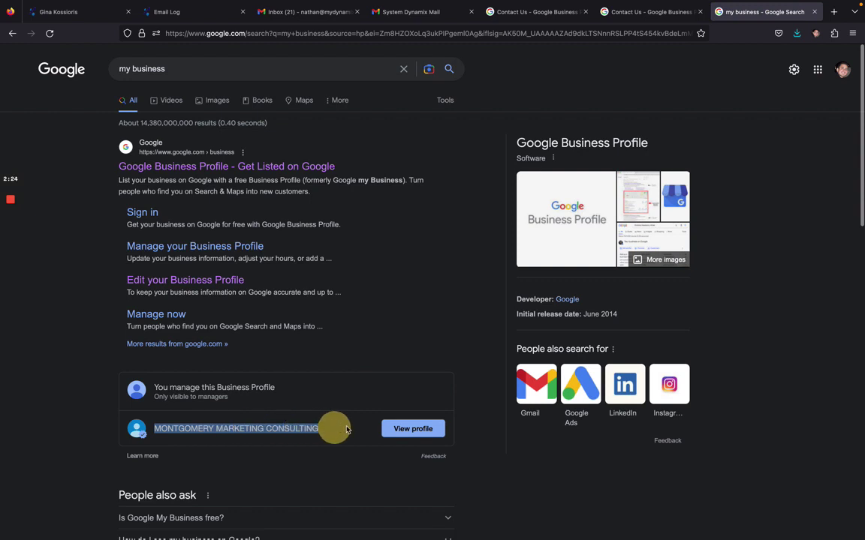
{"action": "left_click", "coordinate": [413, 429]}
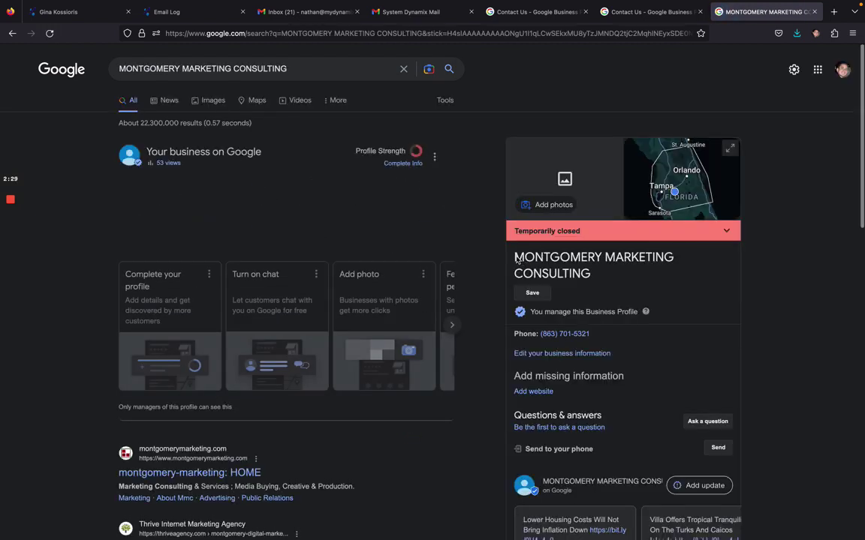
{"action": "left_click_drag", "start_coordinate": [516, 260], "coordinate": [598, 276]}
{"action": "right_click", "coordinate": [556, 263]}
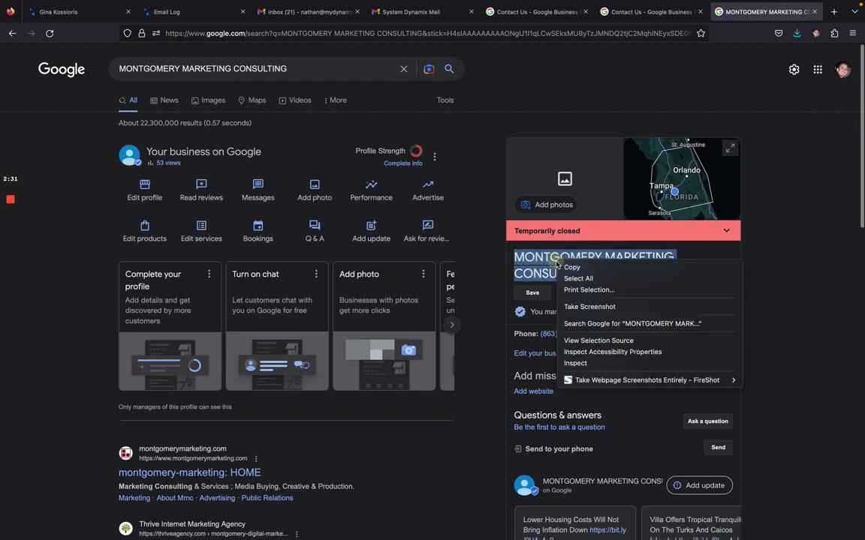
{"action": "left_click", "coordinate": [572, 267]}
Step: Paste MONTGOMERY MARKETING CONSULTING as the business name and type the business's street address
{"action": "left_click", "coordinate": [649, 12]}
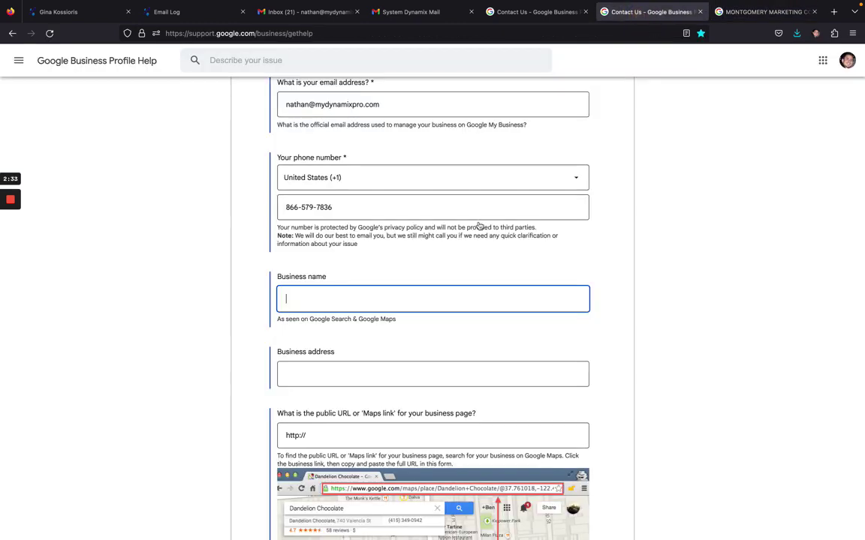
{"action": "key", "text": "super+v"}
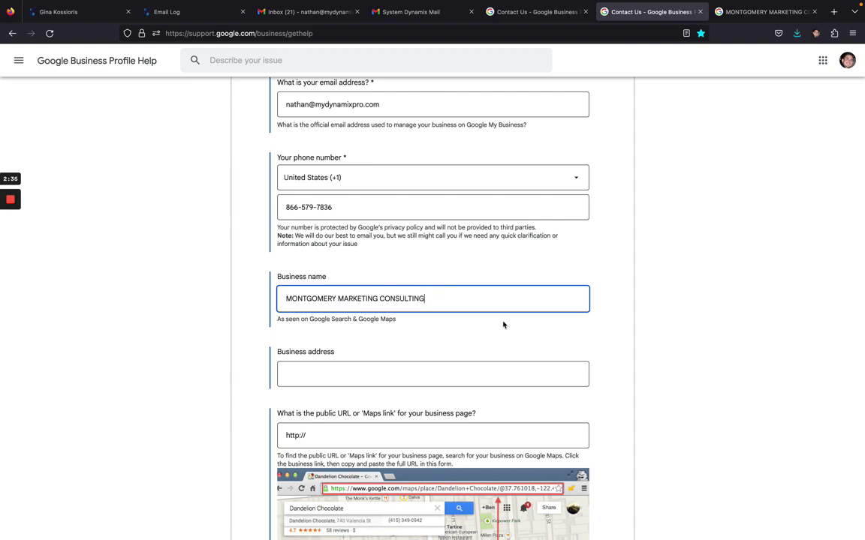
{"action": "scroll", "coordinate": [501, 324], "scroll_direction": "down", "scroll_amount": 2}
{"action": "left_click", "coordinate": [411, 299]}
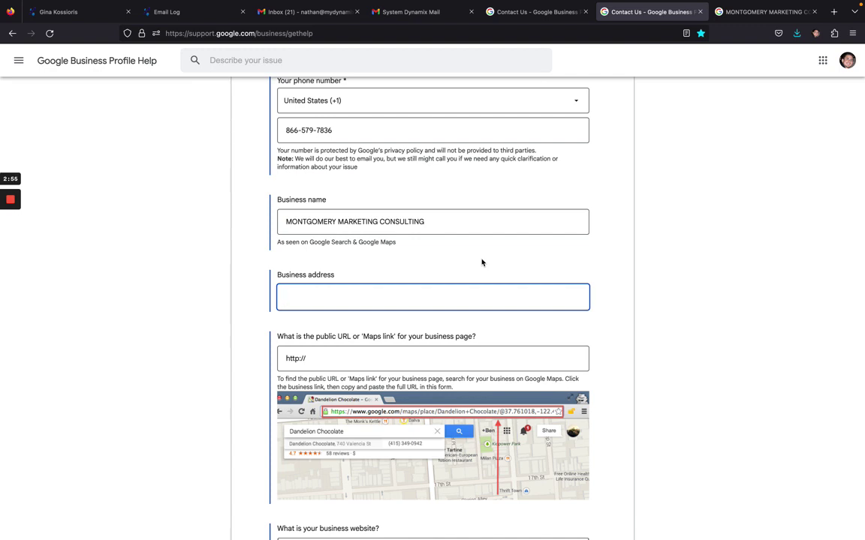
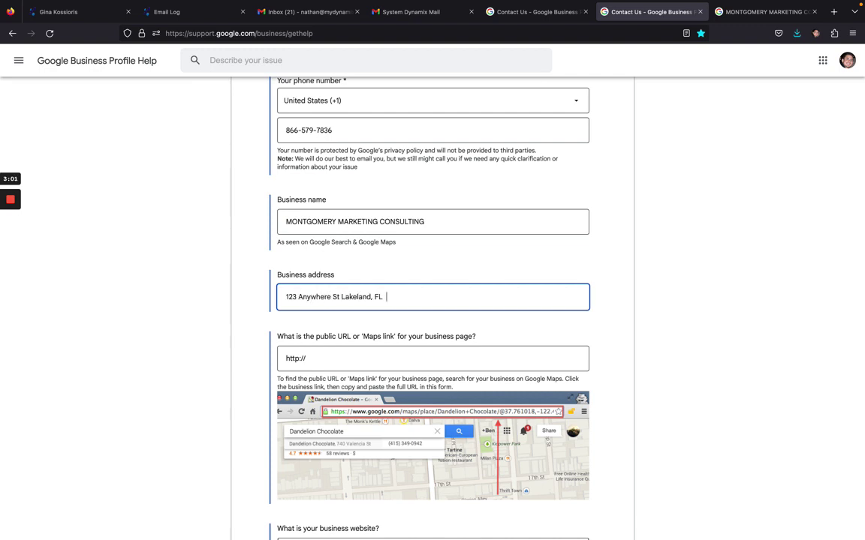
{"action": "scroll", "coordinate": [692, 225], "scroll_direction": "down", "scroll_amount": 3}
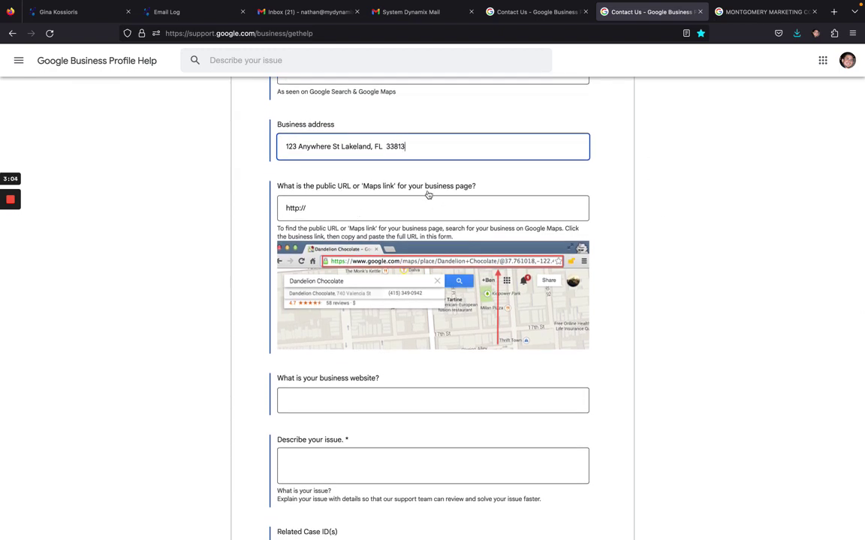
{"action": "left_click", "coordinate": [720, 14]}
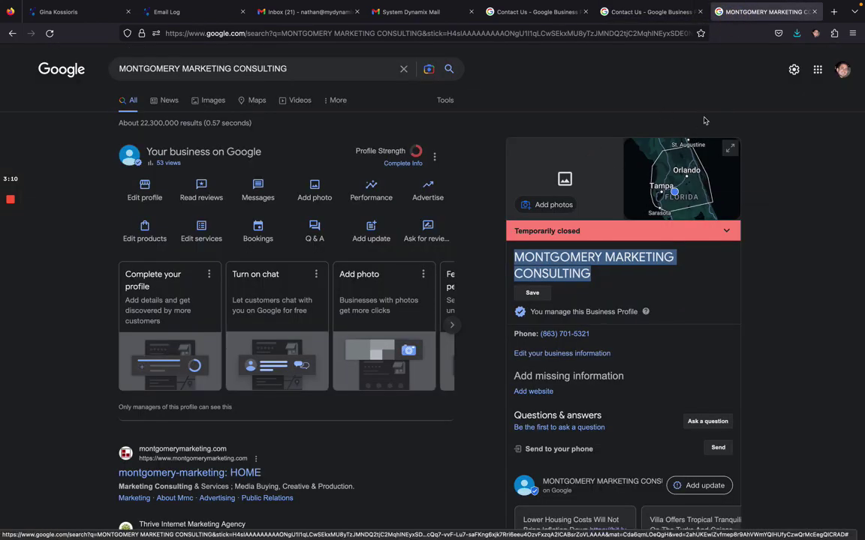
Step: Open the business's Google Maps place page and copy its full URL
{"action": "left_click", "coordinate": [638, 12]}
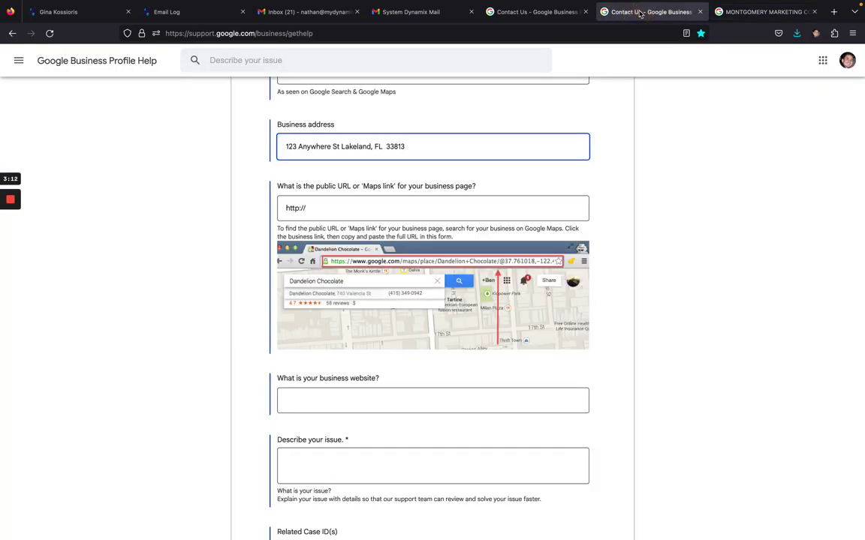
{"action": "left_click", "coordinate": [732, 11]}
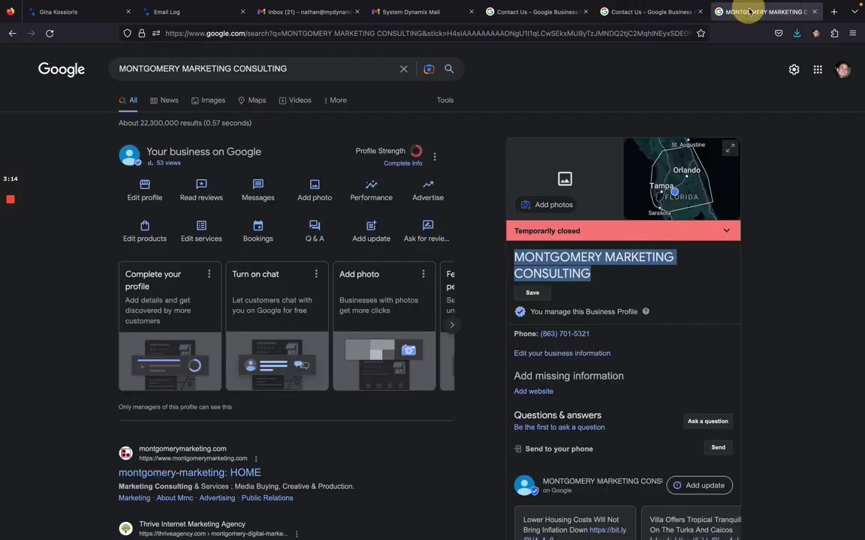
{"action": "left_click", "coordinate": [686, 164]}
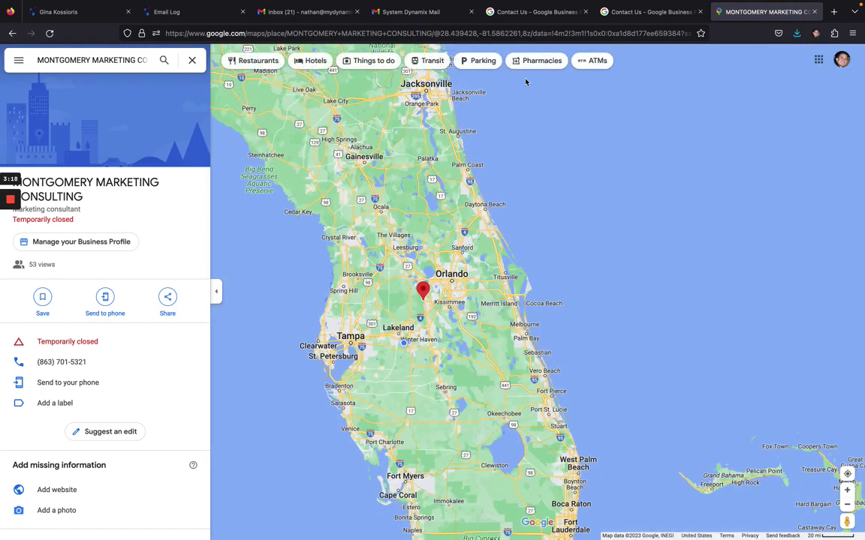
{"action": "left_click", "coordinate": [13, 34]}
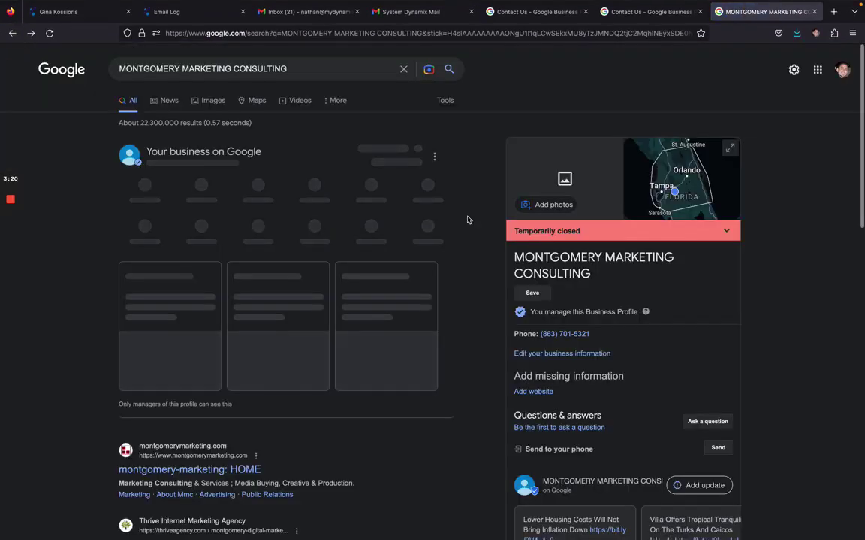
{"action": "left_click", "coordinate": [677, 175]}
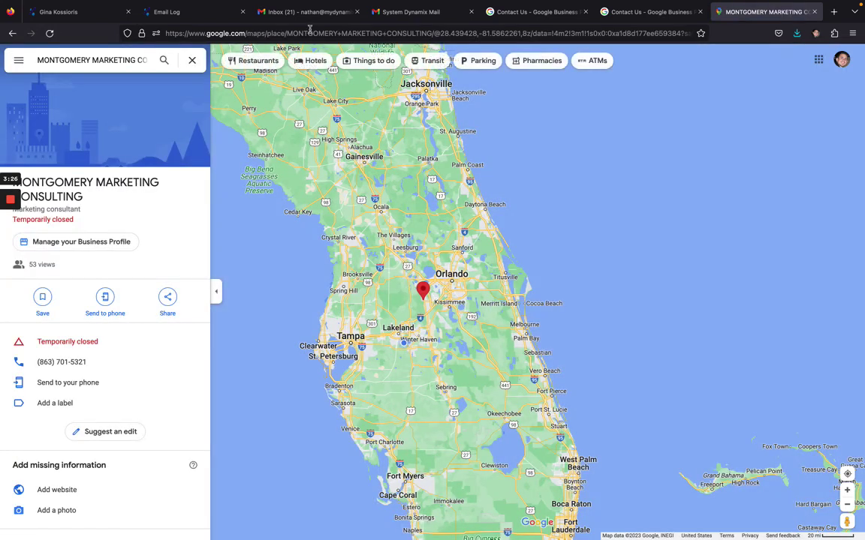
{"action": "left_click", "coordinate": [309, 33]}
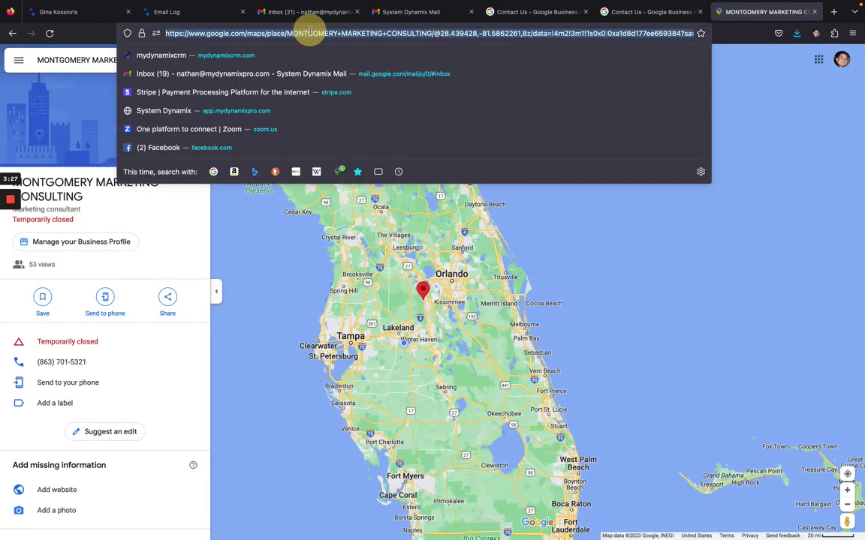
{"action": "right_click", "coordinate": [310, 33]}
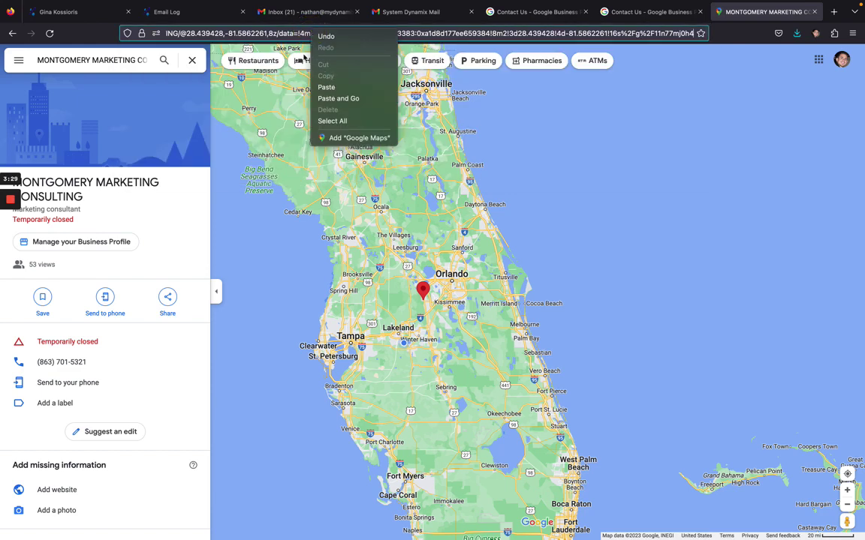
{"action": "left_click", "coordinate": [290, 33]}
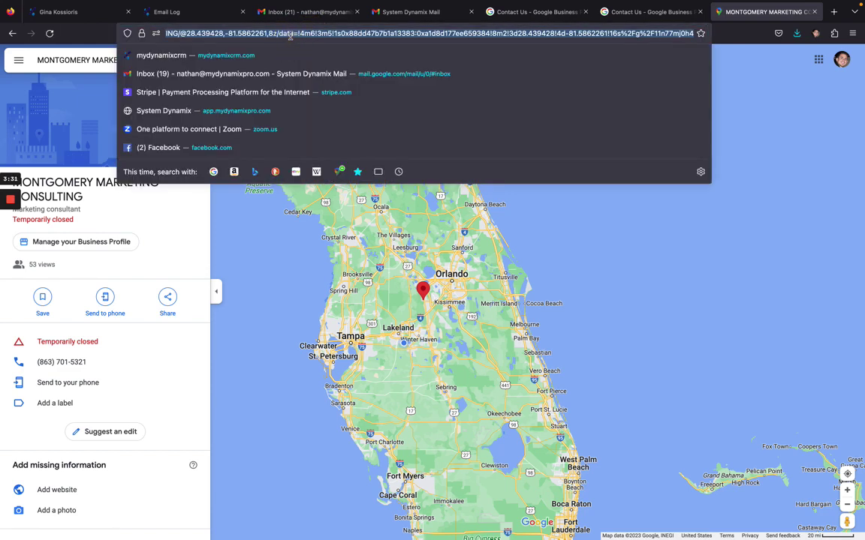
{"action": "right_click", "coordinate": [289, 34]}
{"action": "left_click", "coordinate": [282, 75]}
{"action": "left_click", "coordinate": [649, 15]}
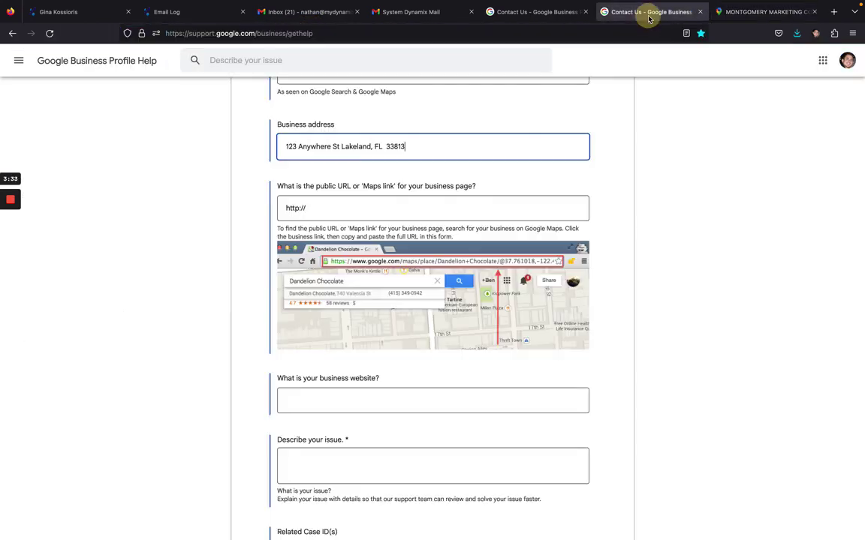
Step: Replace the Maps link field's placeholder with the copied Google Maps place URL
{"action": "left_click", "coordinate": [463, 201]}
{"action": "key", "text": "ctrl+a"}
{"action": "key", "text": "ctrl+v"}
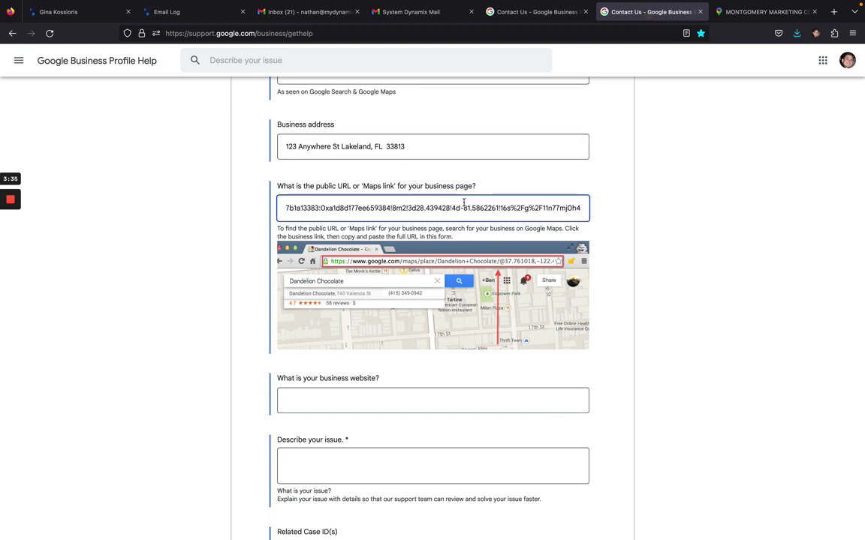
{"action": "scroll", "coordinate": [646, 271], "scroll_direction": "down", "scroll_amount": 3}
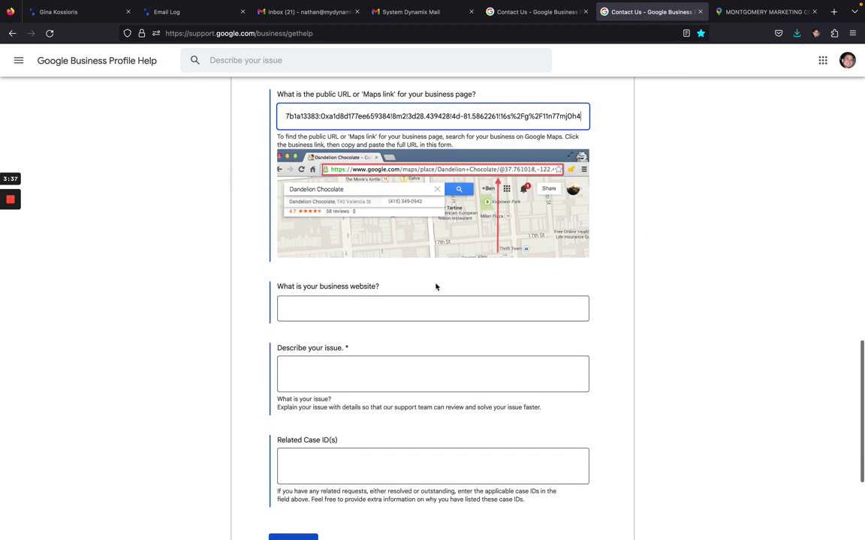
Step: Select the business website field and scroll through the form to review the entries
{"action": "left_click", "coordinate": [390, 311]}
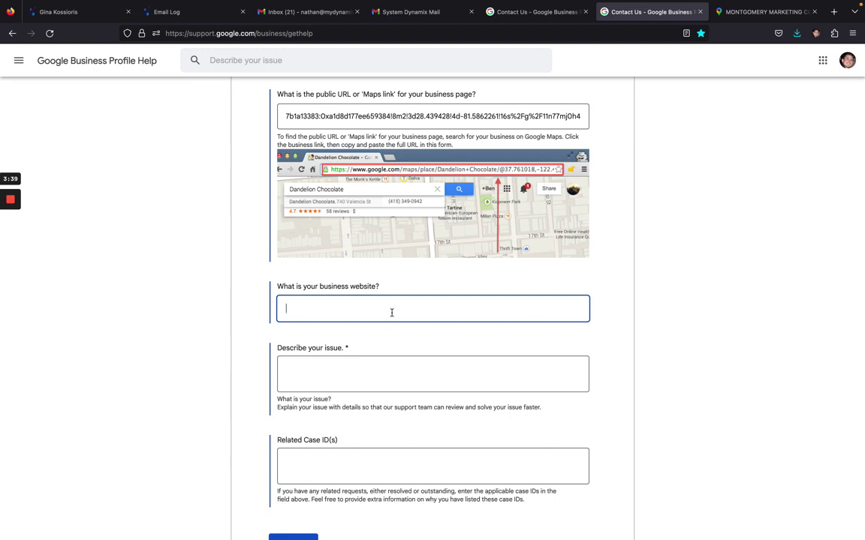
{"action": "scroll", "coordinate": [525, 334], "scroll_direction": "down", "scroll_amount": 3}
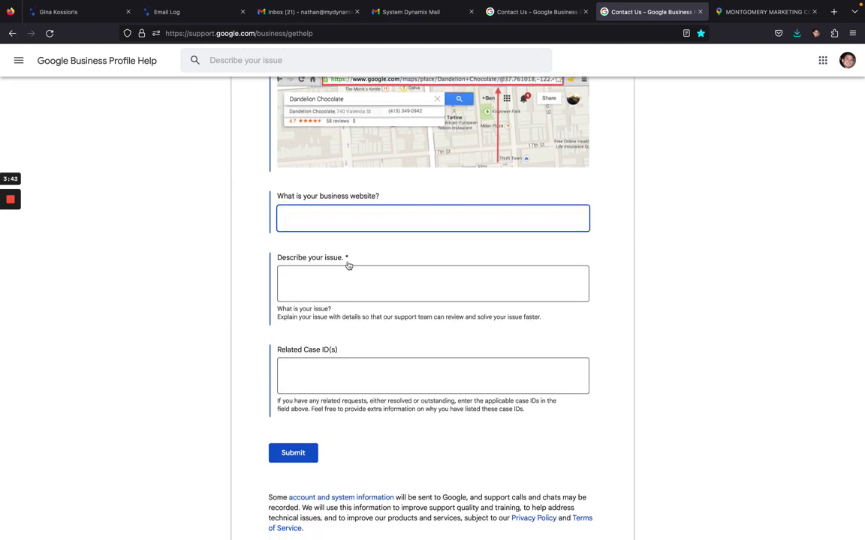
{"action": "scroll", "coordinate": [422, 220], "scroll_direction": "up", "scroll_amount": 5}
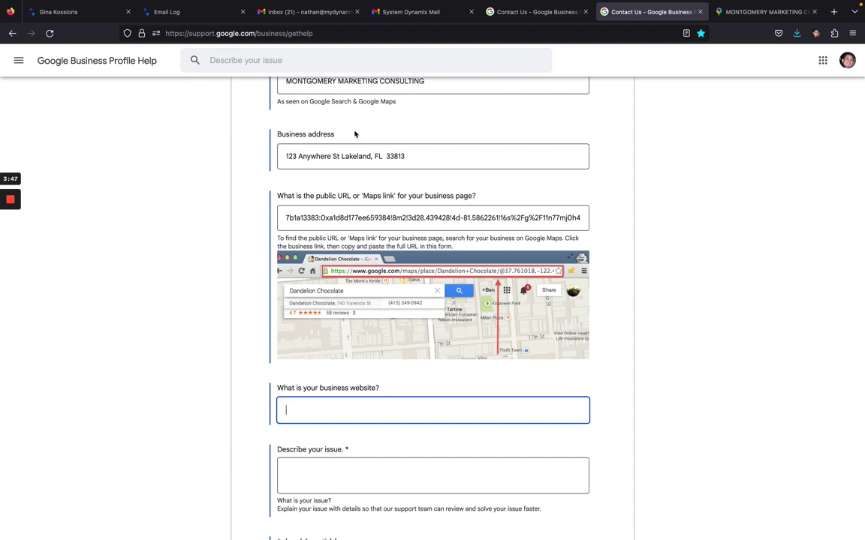
{"action": "scroll", "coordinate": [353, 131], "scroll_direction": "up", "scroll_amount": 3}
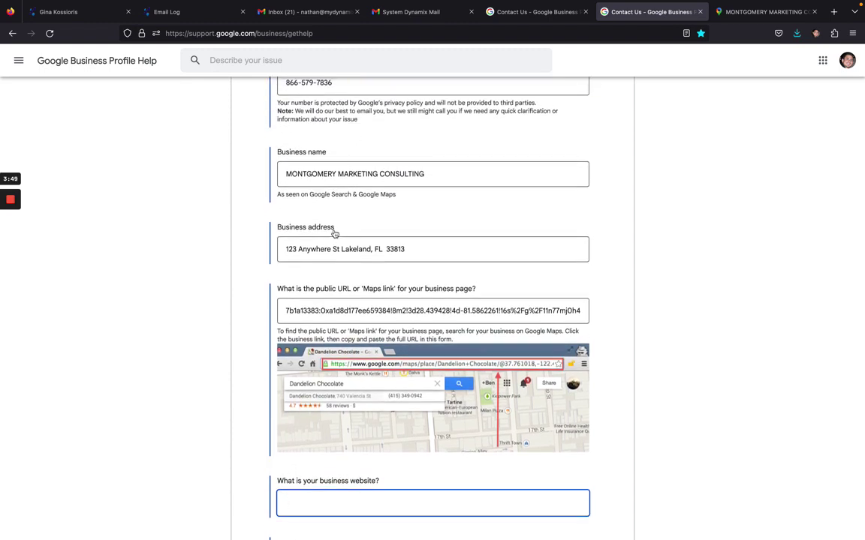
{"action": "scroll", "coordinate": [420, 214], "scroll_direction": "up", "scroll_amount": 3}
{"action": "scroll", "coordinate": [420, 214], "scroll_direction": "down", "scroll_amount": 1}
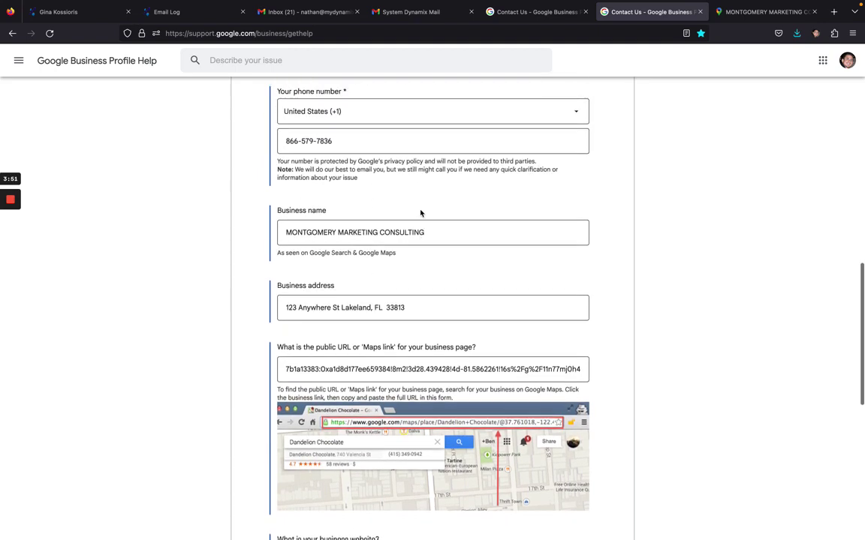
{"action": "scroll", "coordinate": [420, 214], "scroll_direction": "up", "scroll_amount": 1}
{"action": "scroll", "coordinate": [421, 214], "scroll_direction": "down", "scroll_amount": 3}
{"action": "scroll", "coordinate": [448, 214], "scroll_direction": "down", "scroll_amount": 3}
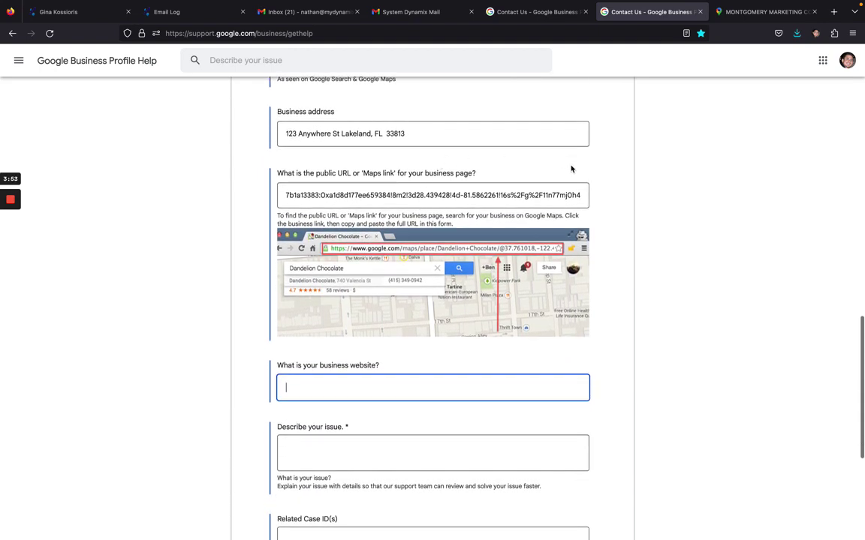
{"action": "scroll", "coordinate": [571, 169], "scroll_direction": "down", "scroll_amount": 6}
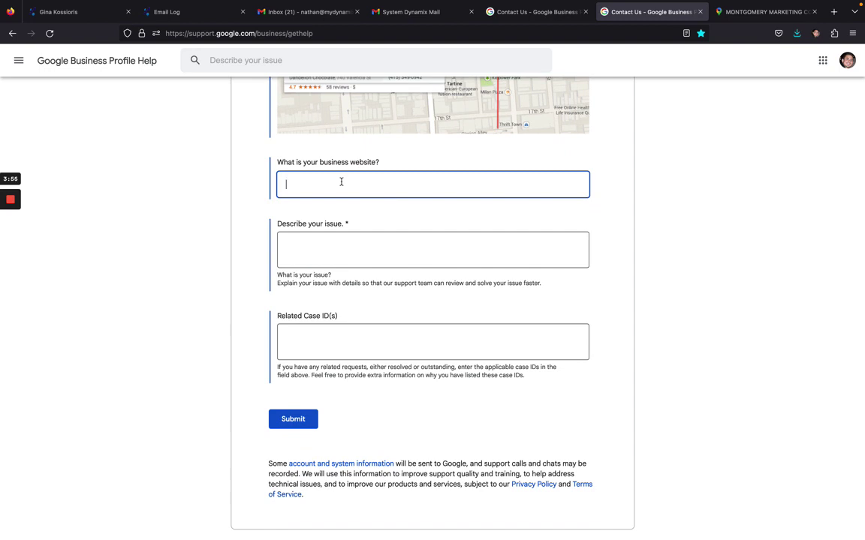
{"action": "scroll", "coordinate": [379, 240], "scroll_direction": "down", "scroll_amount": 1}
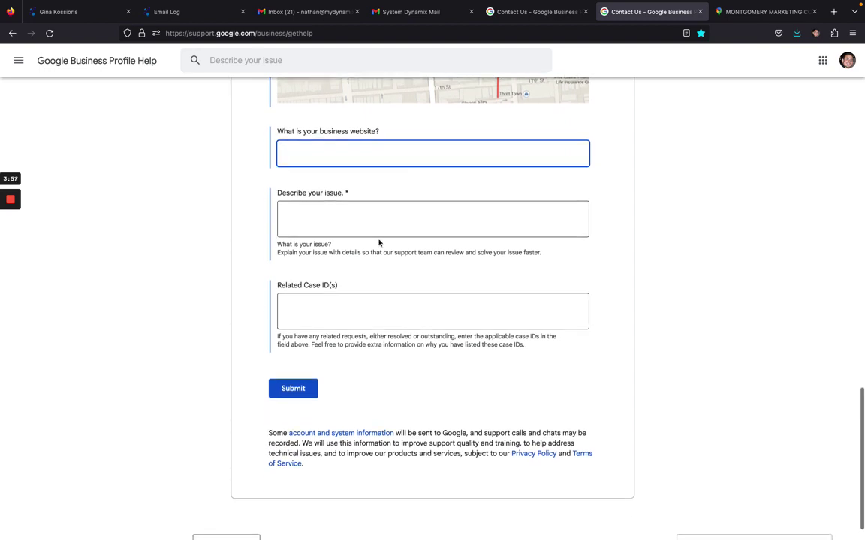
Step: Describe the issue: 'Postcard never received. Its been 3 weeks. Please give another way to verify business'
{"action": "left_click", "coordinate": [377, 198]}
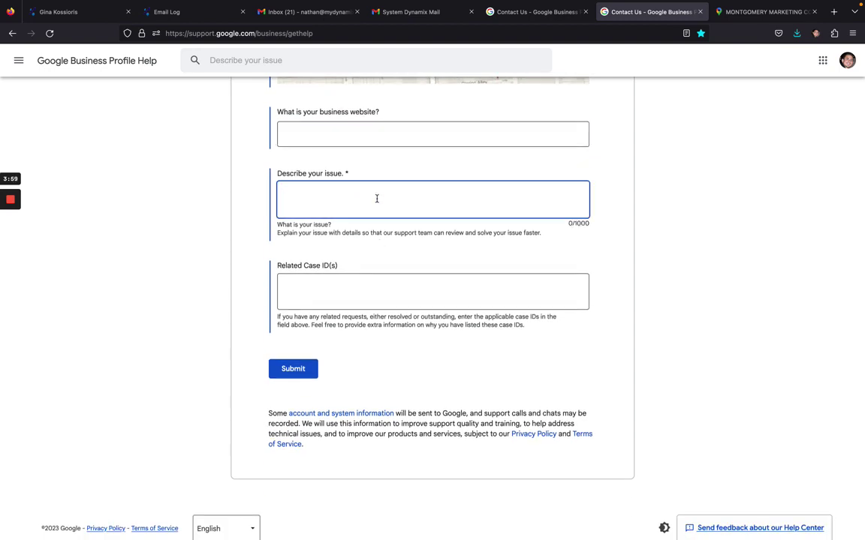
{"action": "type", "text": "Postcard never received.  Its been 3 weeks"}
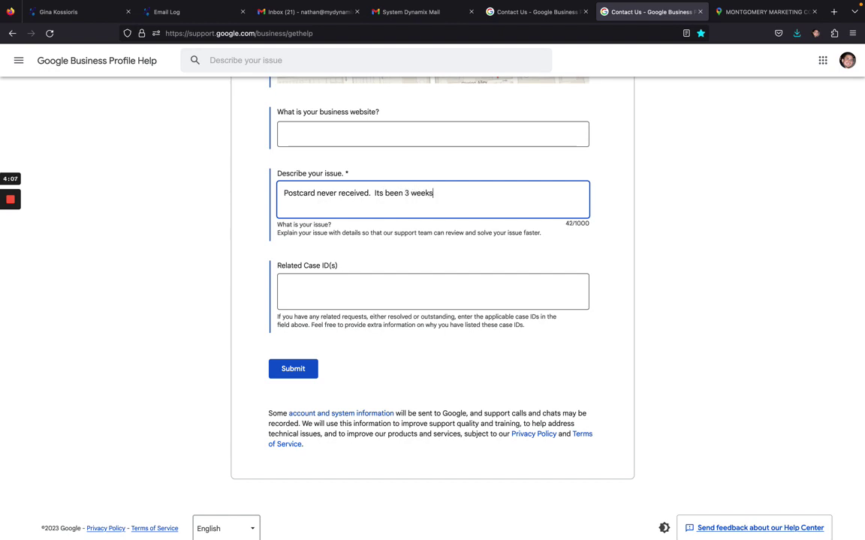
{"action": "type", "text": ".  Please give another way to verify business"}
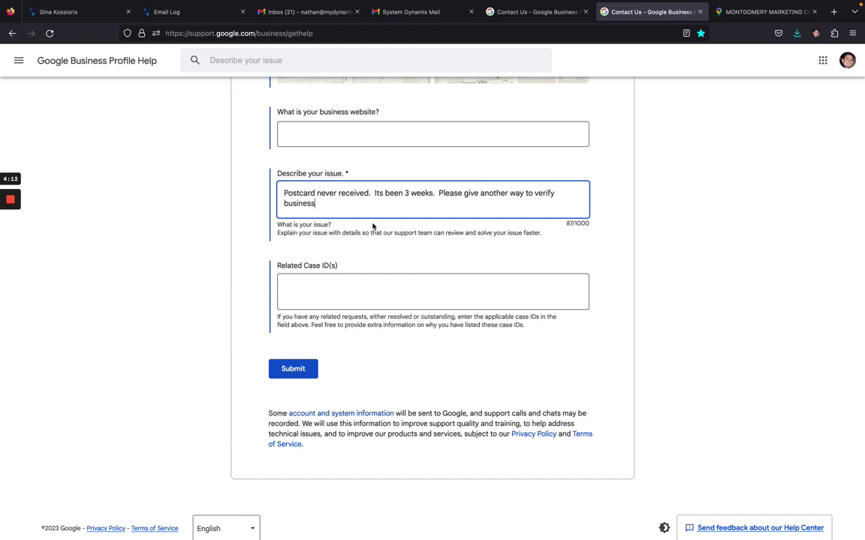
{"action": "left_click", "coordinate": [342, 294]}
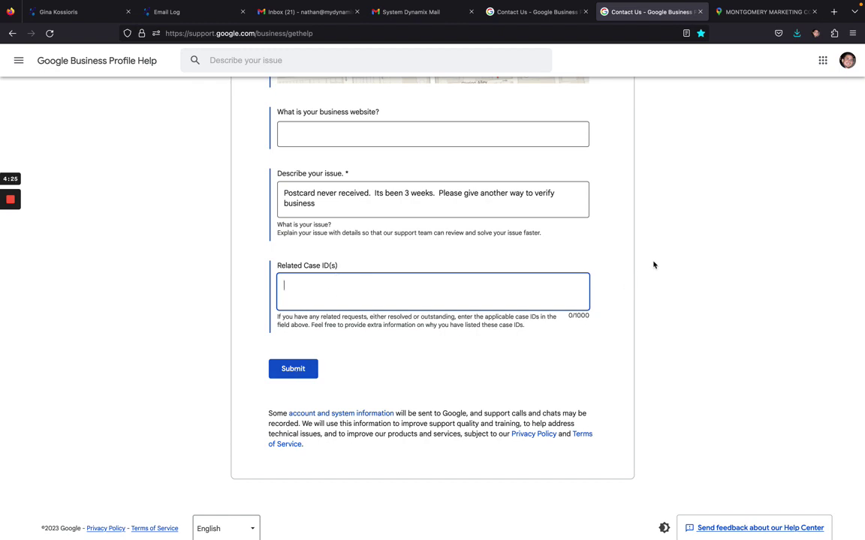
{"action": "mouse_move", "coordinate": [14, 204]}
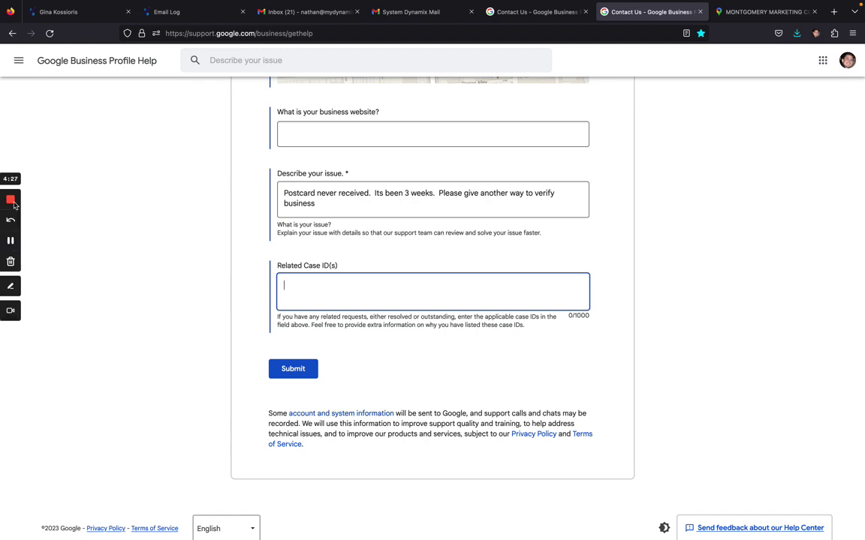